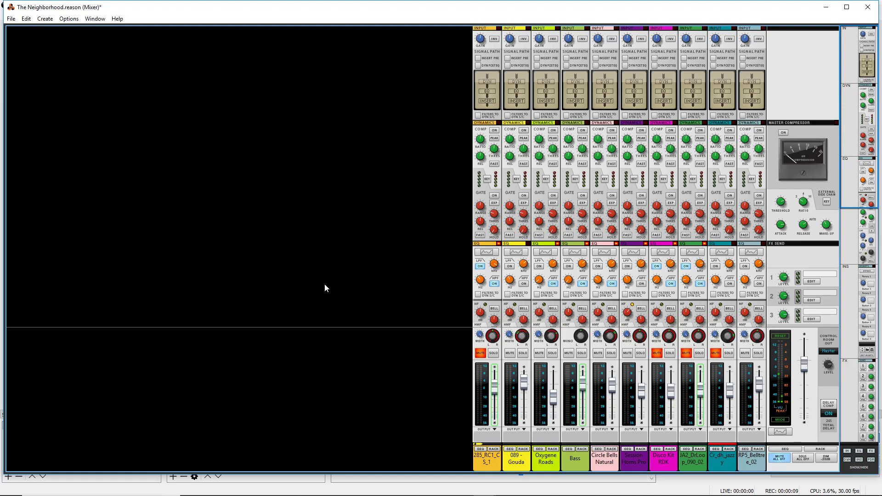
# - Show the device rack and select the Abbey Road Vinyl Stereo and Master Section devices
pyautogui.press('F7')
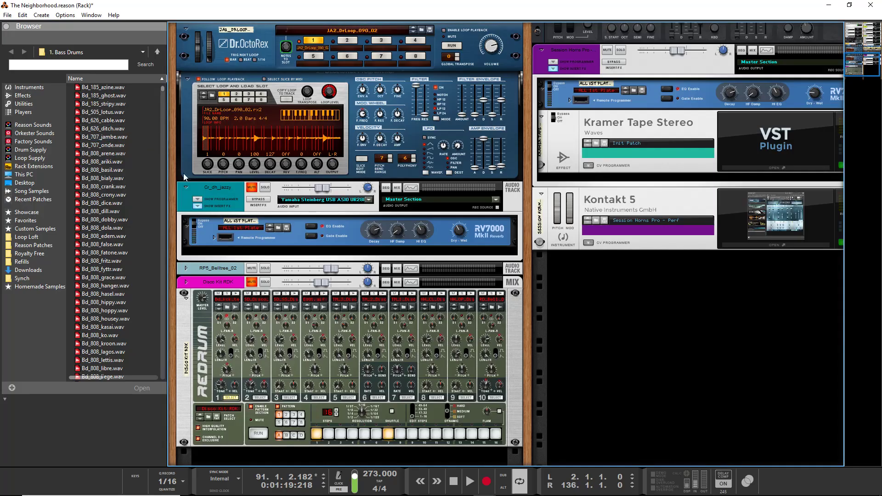
pyautogui.scroll(5, 339, 252)
pyautogui.scroll(5, 237, 204)
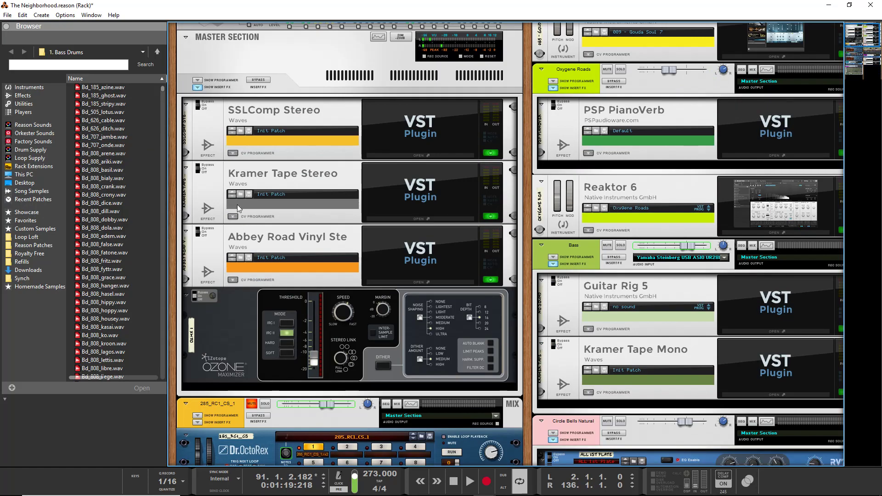
pyautogui.click(200, 229)
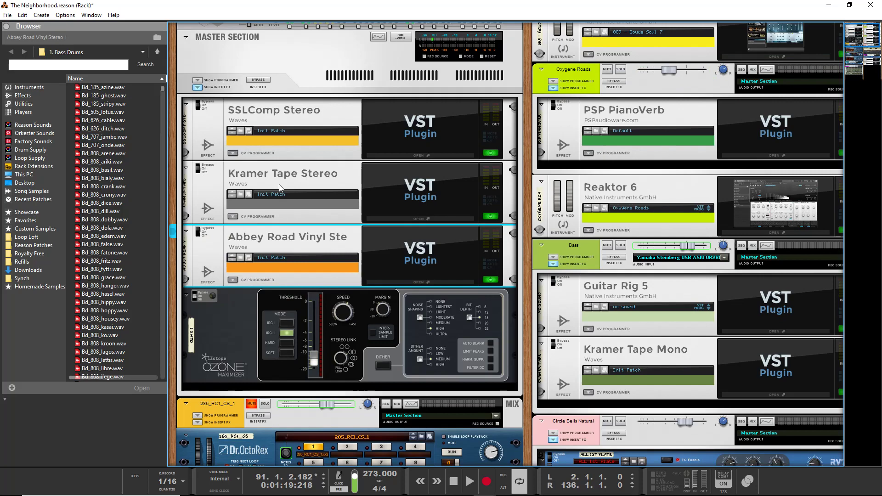
pyautogui.scroll(1, 311, 234)
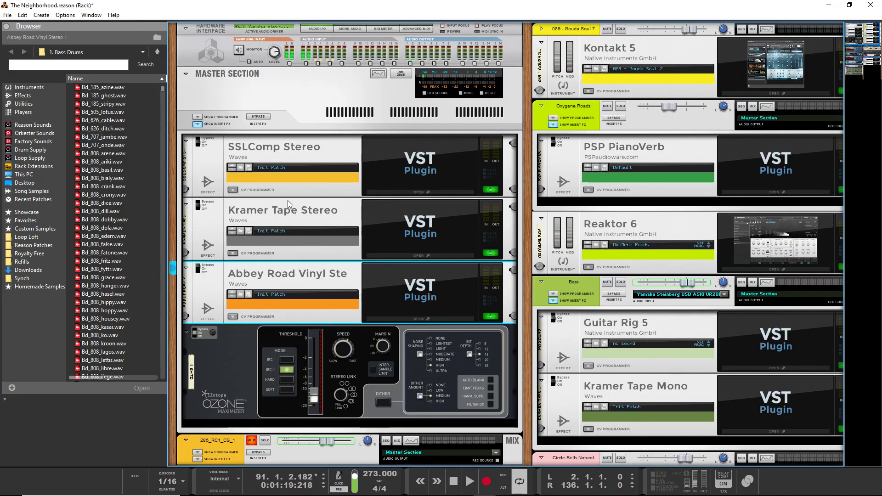
pyautogui.click(339, 98)
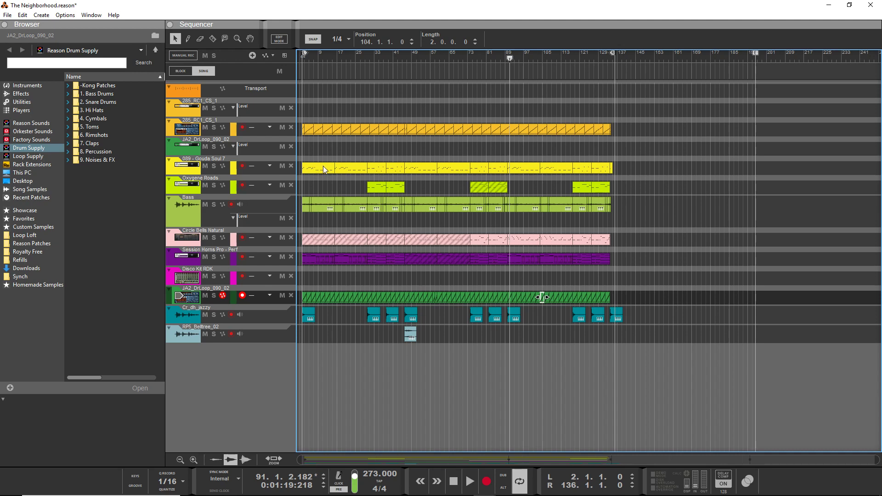
# - Open the Gouda Soul 7 clip in the note editor and list its performance controllers
pyautogui.doubleClick(323, 168)
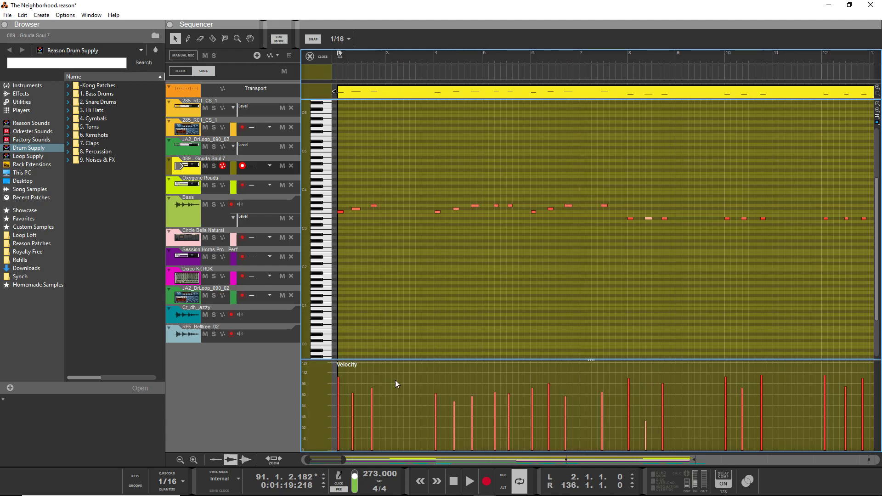
pyautogui.rightClick(371, 410)
pyautogui.click(385, 422)
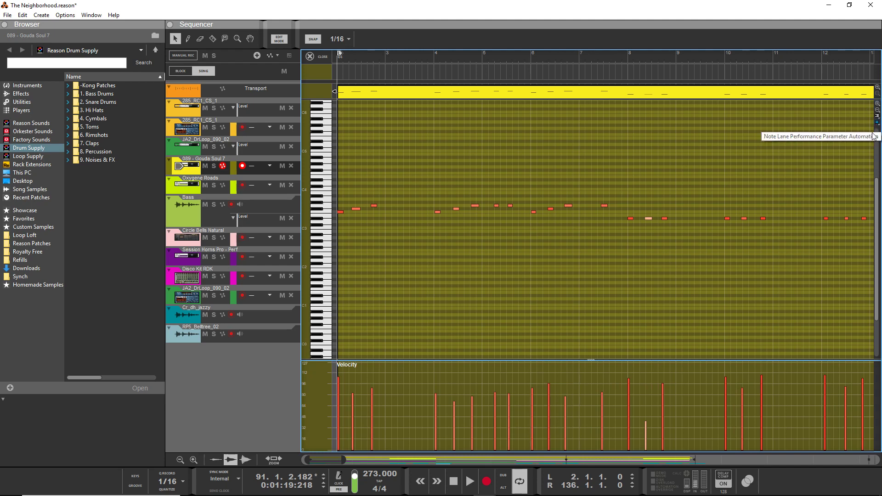
pyautogui.click(877, 125)
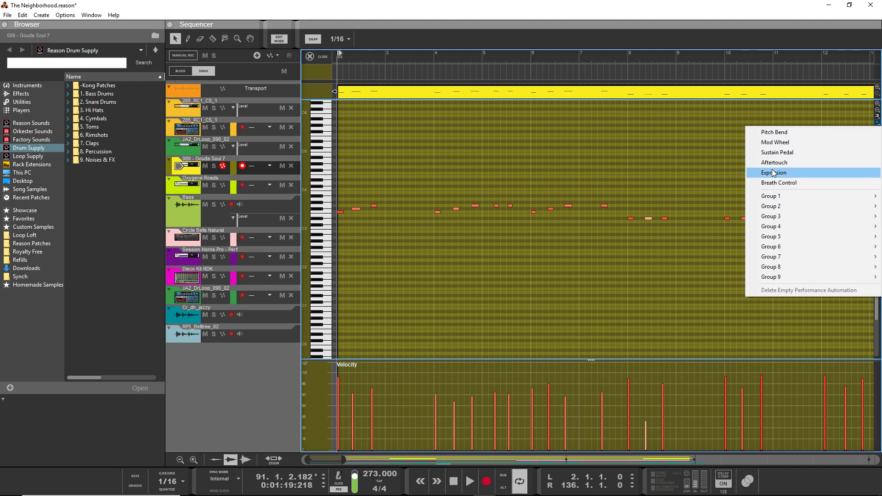
# - Add a Mod Wheel lane, draw a rising ramp to bar 8, then undo it
pyautogui.click(775, 142)
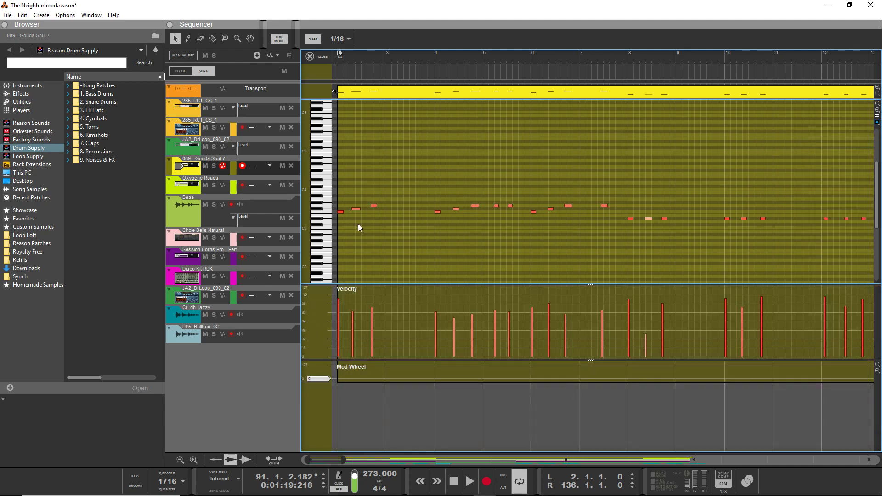
pyautogui.press('w')
pyautogui.moveTo(337, 378); pyautogui.dragTo(630, 364)
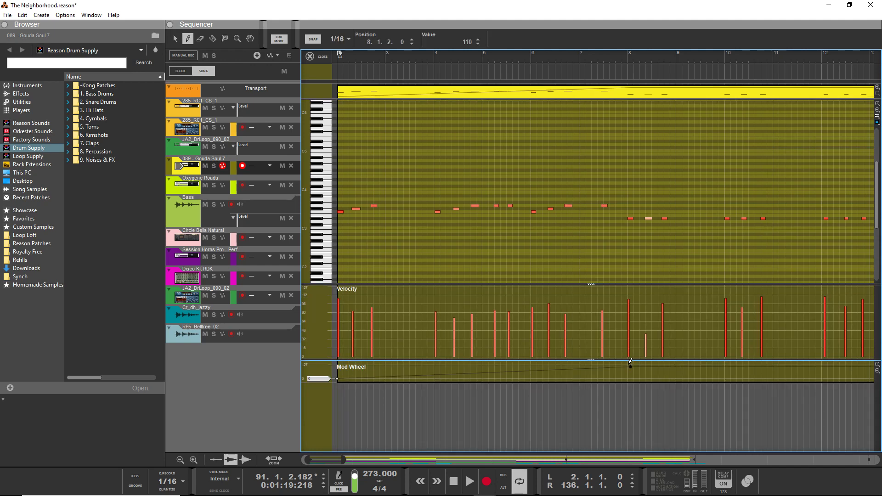
pyautogui.hotkey('ctrl', 'z')
pyautogui.hotkey('ctrl', 'z')
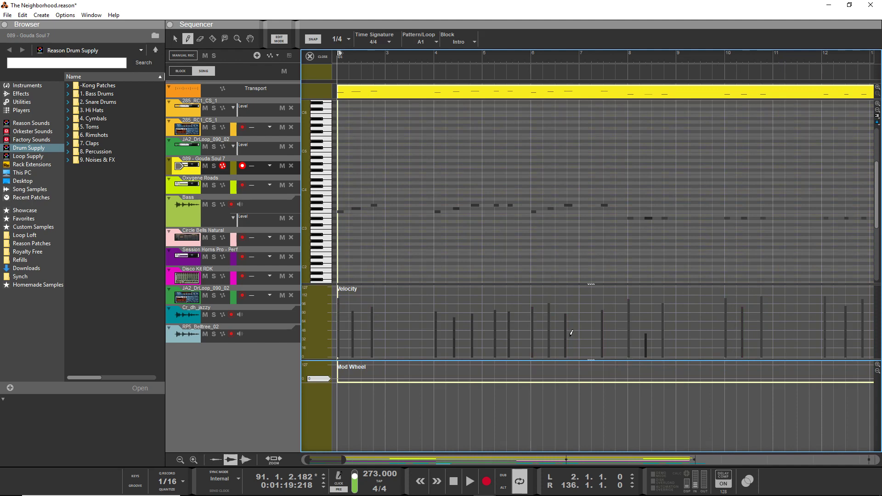
# - Select all clip notes, then cycle through the mixer, sequencer and device rack views
pyautogui.press('alt')
pyautogui.hotkey('ctrl', 'a')
pyautogui.press('F5')
pyautogui.press('F7')
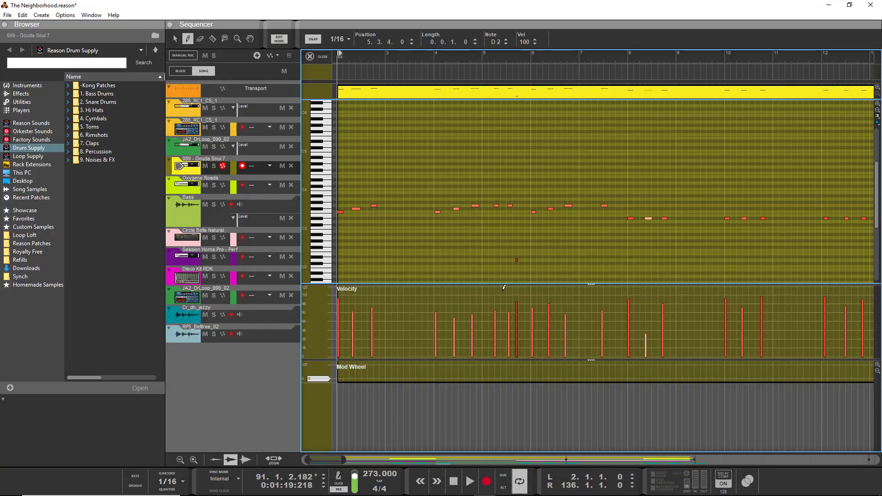
pyautogui.press('F6')
pyautogui.scroll(-1, 541, 275)
pyautogui.scroll(-5, 541, 275)
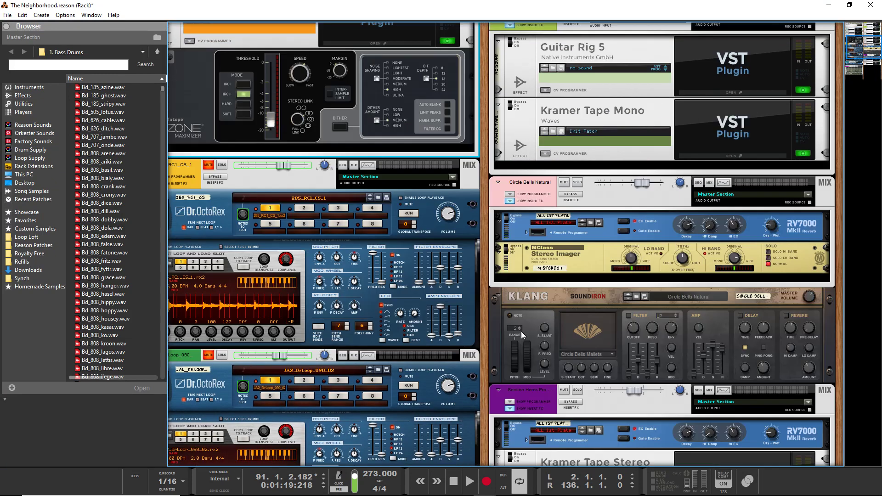
pyautogui.scroll(-5, 521, 331)
# - Leave the Gouda Soul 7 clip and open the 285_RC1_CS_1 Dr. OctoRex loop clip for editing
pyautogui.rightClick(525, 193)
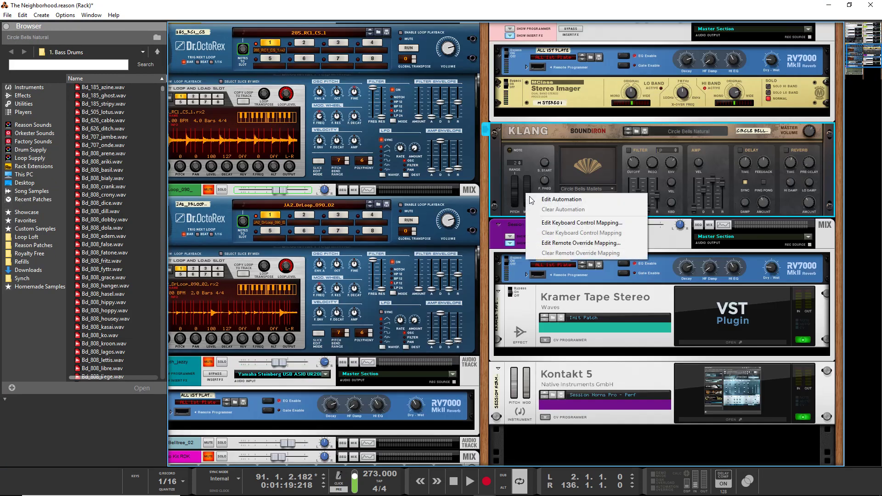
pyautogui.click(523, 168)
pyautogui.press('F7')
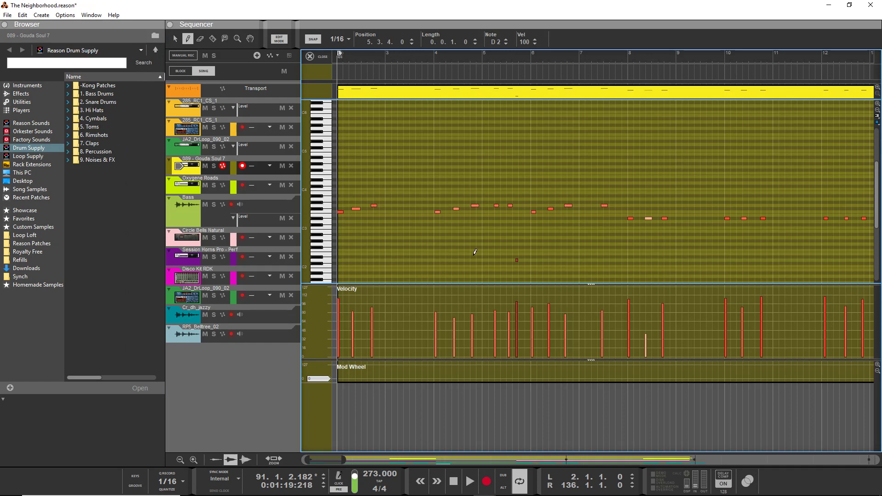
pyautogui.hotkey('ctrl', 'e')
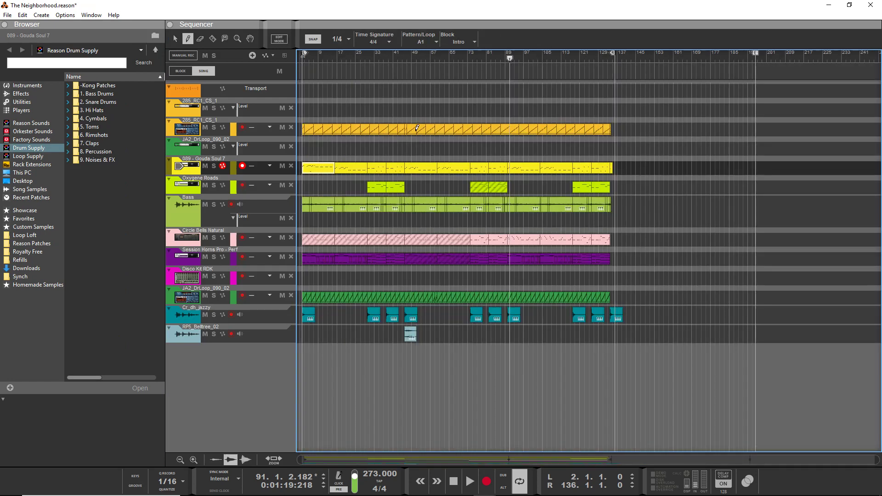
pyautogui.doubleClick(329, 129)
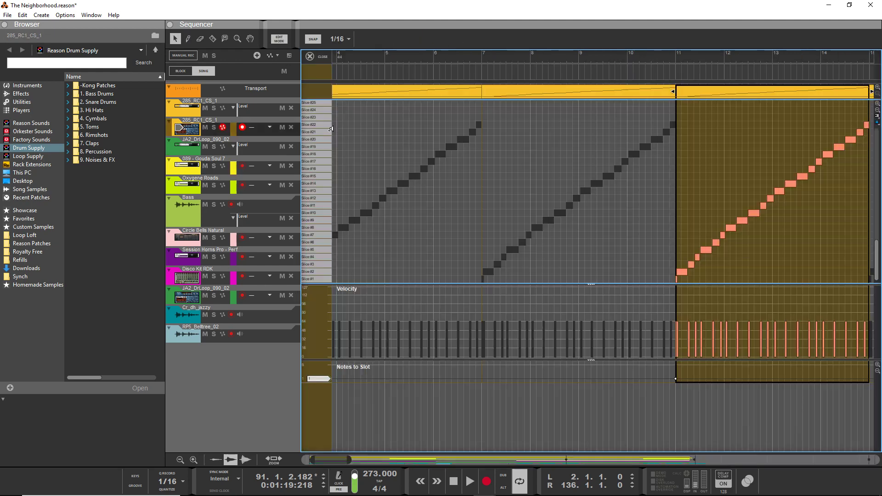
pyautogui.click(876, 121)
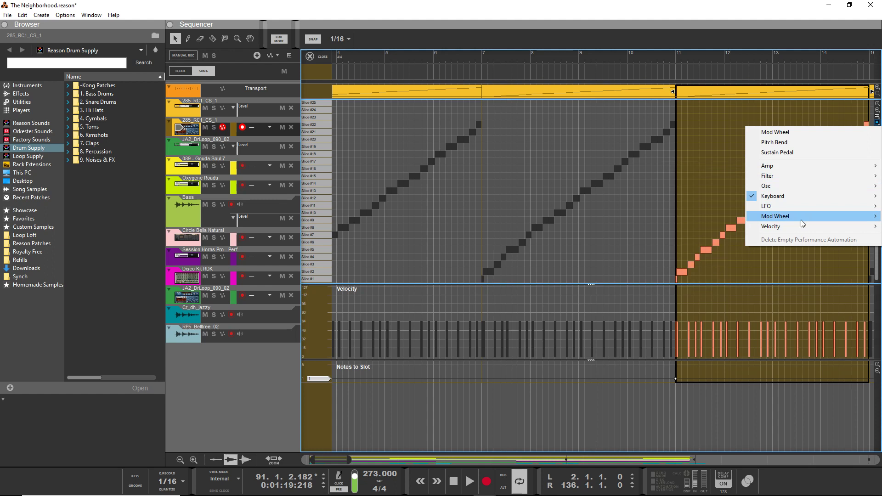
pyautogui.moveTo(775, 216)
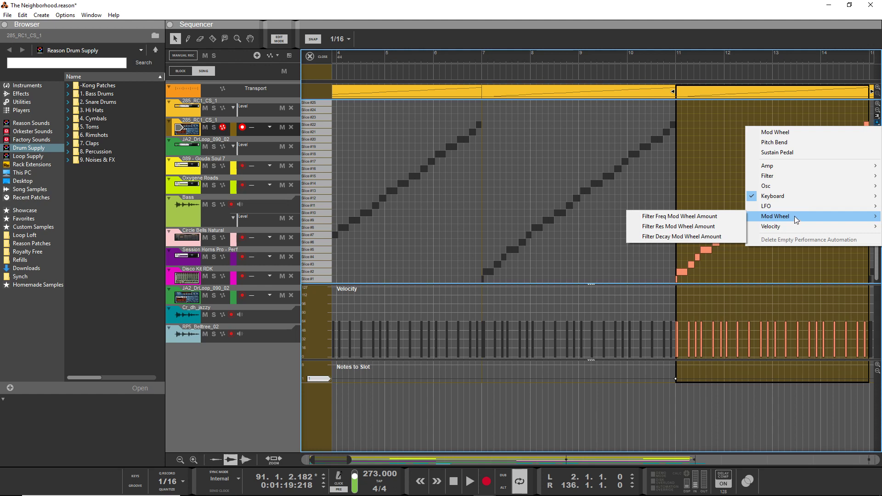
pyautogui.click(699, 151)
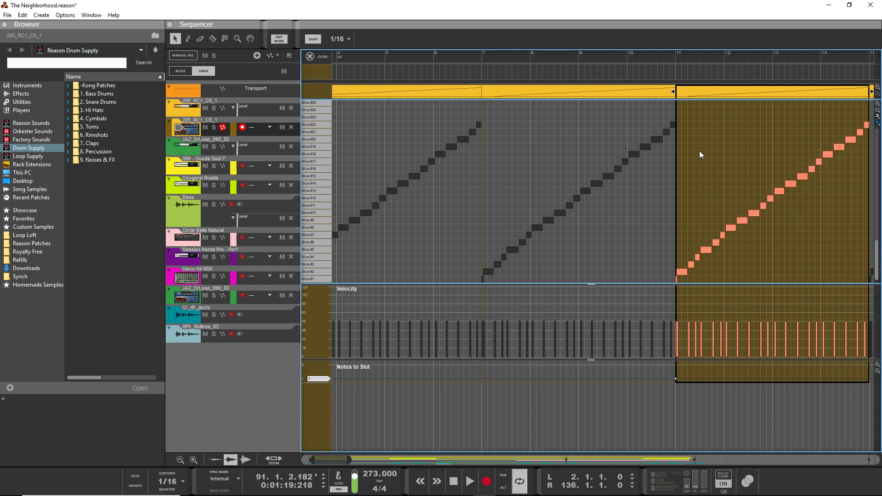
# - Show the drum loop clip in Key Edit view, then in Drum Edit view
pyautogui.click(878, 118)
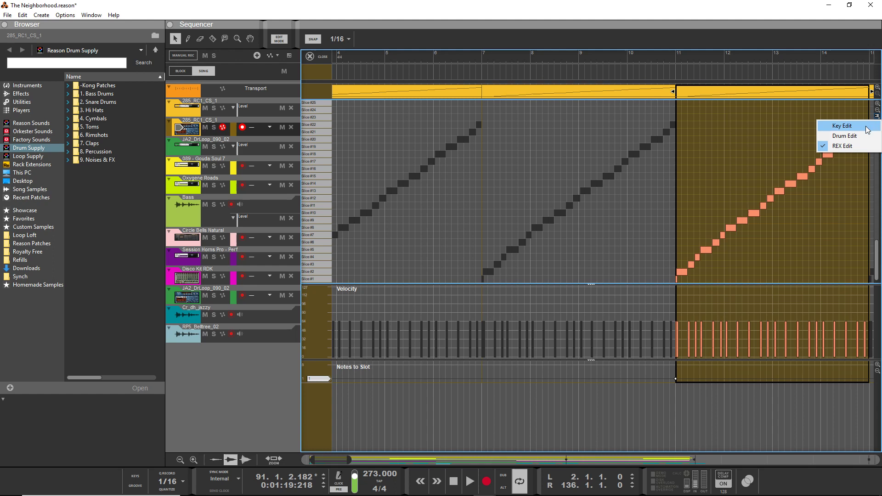
pyautogui.click(842, 125)
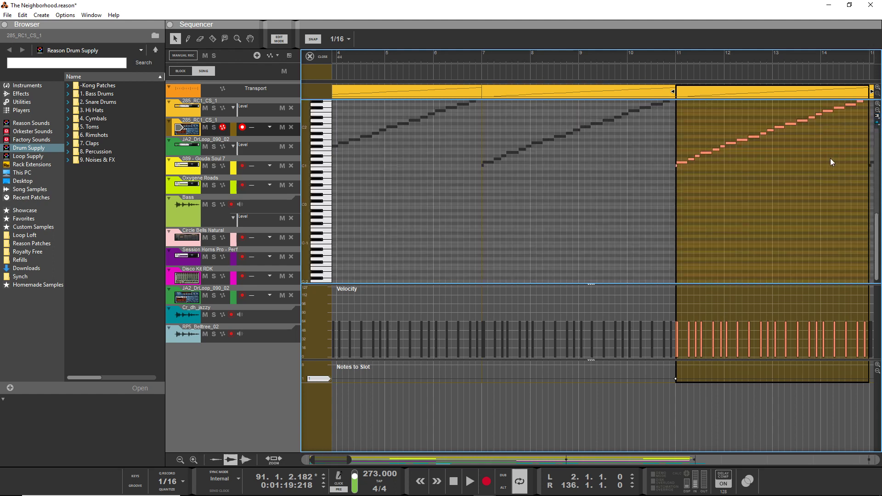
pyautogui.scroll(2, 777, 194)
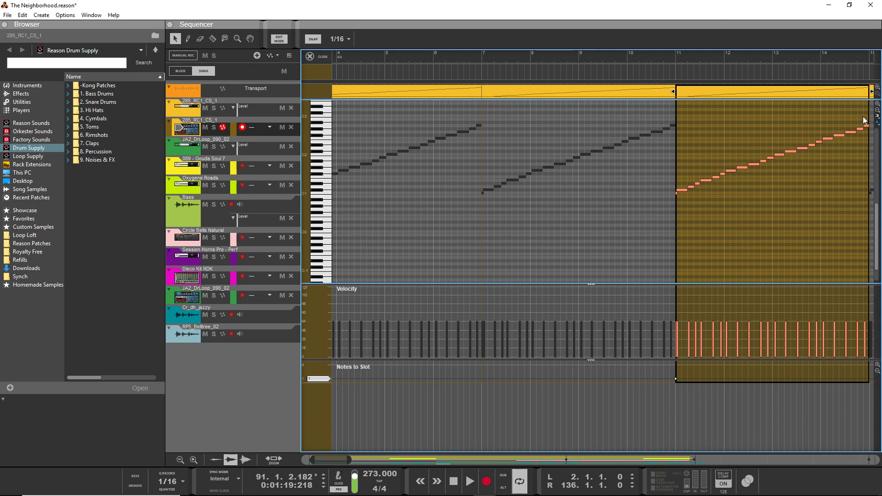
pyautogui.click(877, 117)
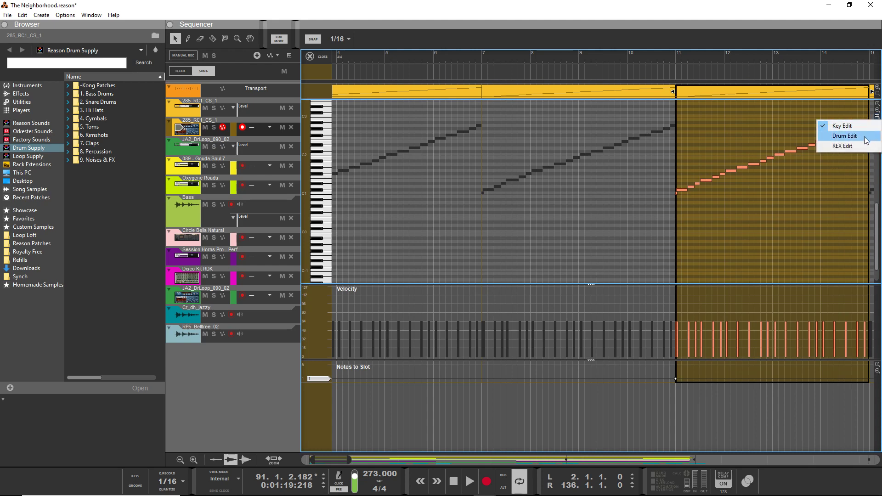
pyautogui.click(866, 140)
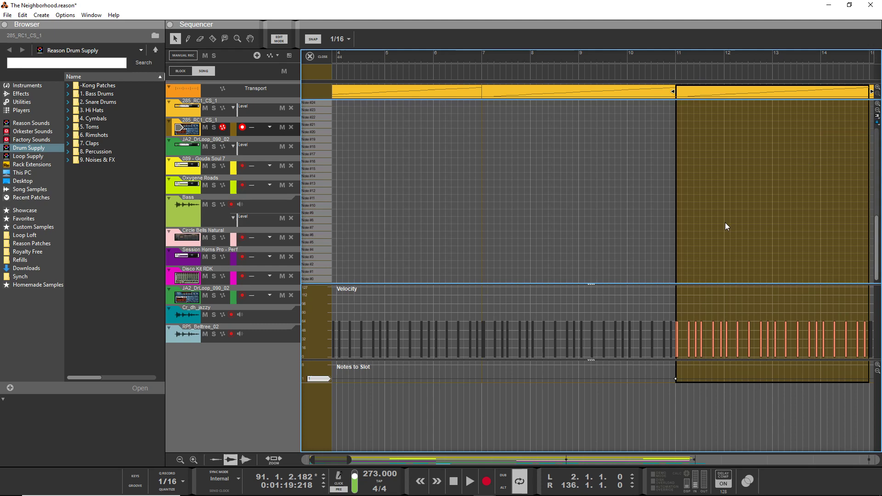
pyautogui.scroll(5, 725, 222)
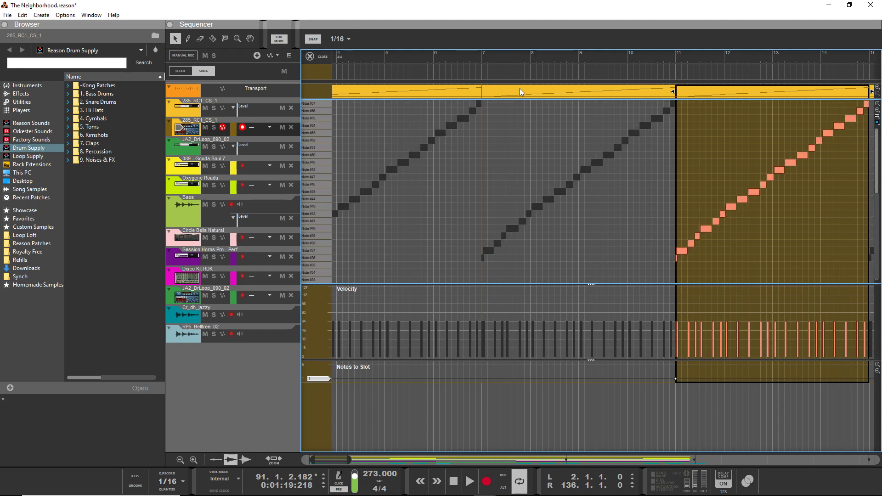
# - Show the clip in REX Edit view, then close the note editor
pyautogui.click(877, 116)
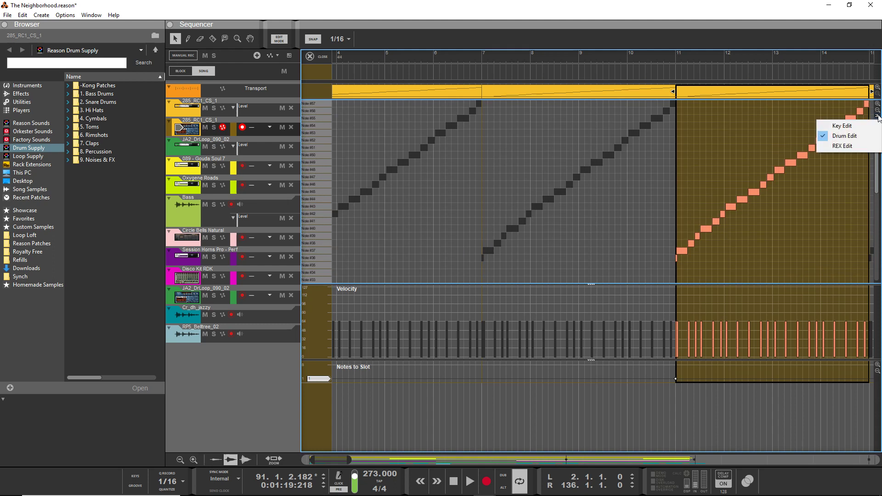
pyautogui.click(843, 145)
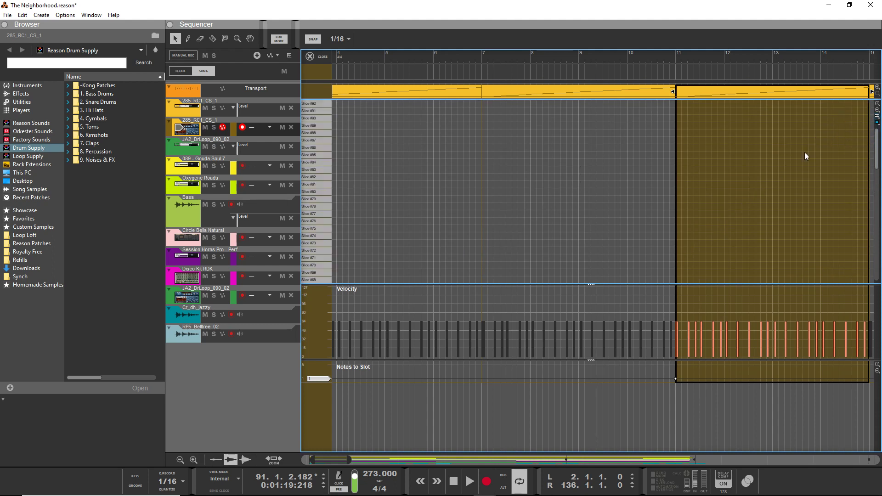
pyautogui.scroll(-10, 741, 208)
pyautogui.scroll(-5, 735, 200)
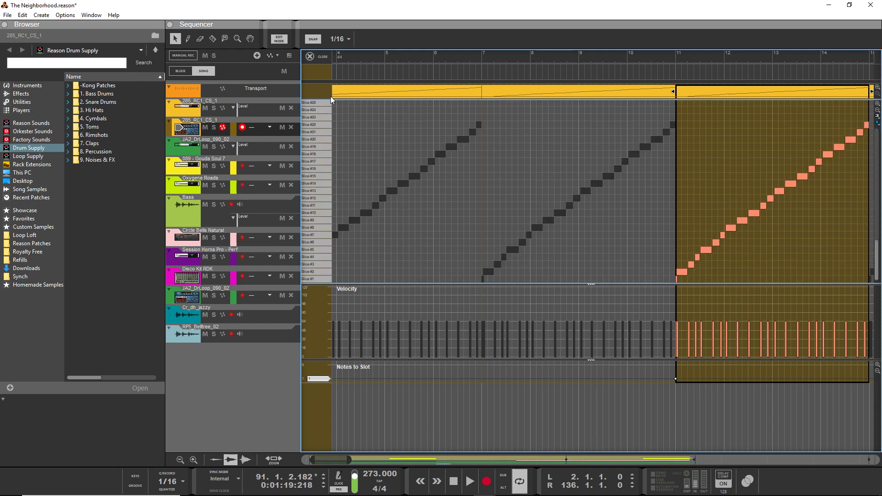
pyautogui.click(309, 57)
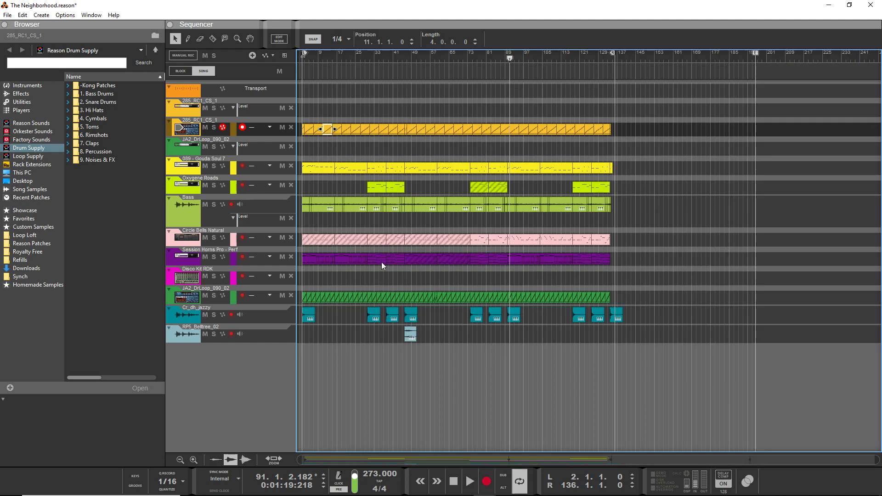
# - Show the Gouda Soul 7 clip in REX Edit, audition Slice #32, then close the editor
pyautogui.doubleClick(351, 166)
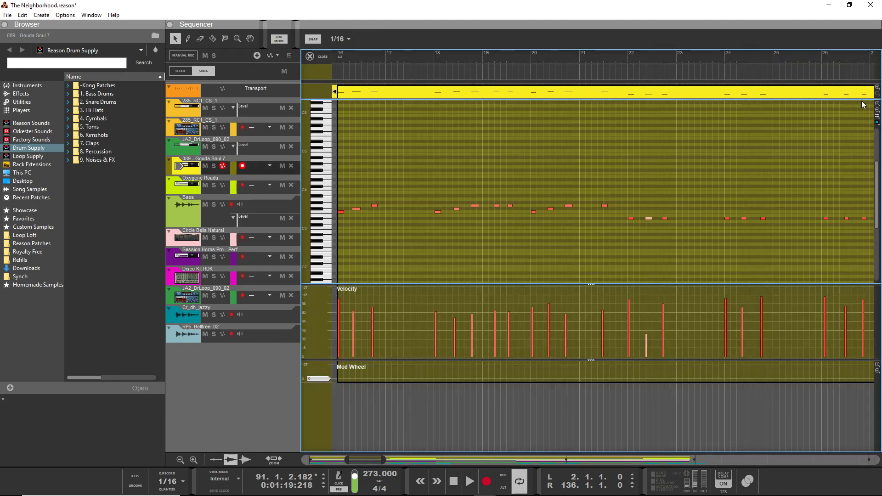
pyautogui.click(877, 116)
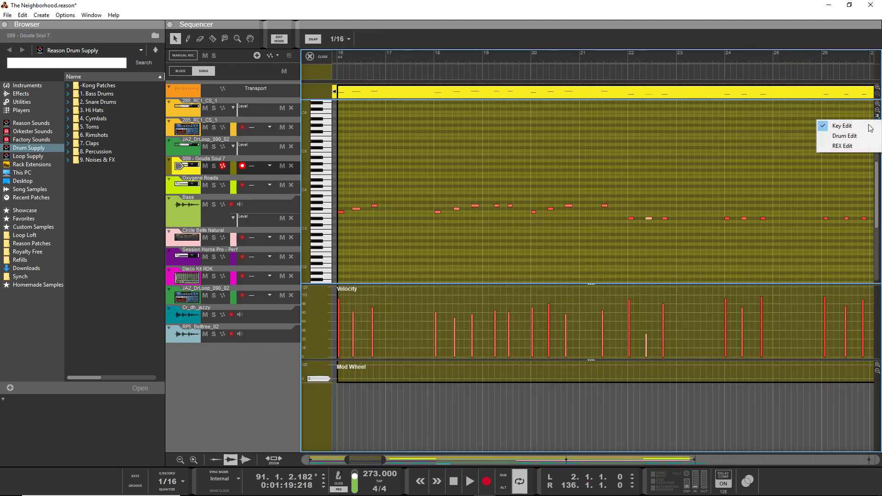
pyautogui.click(842, 145)
pyautogui.scroll(-3, 626, 213)
pyautogui.scroll(-2, 624, 213)
pyautogui.scroll(5, 619, 215)
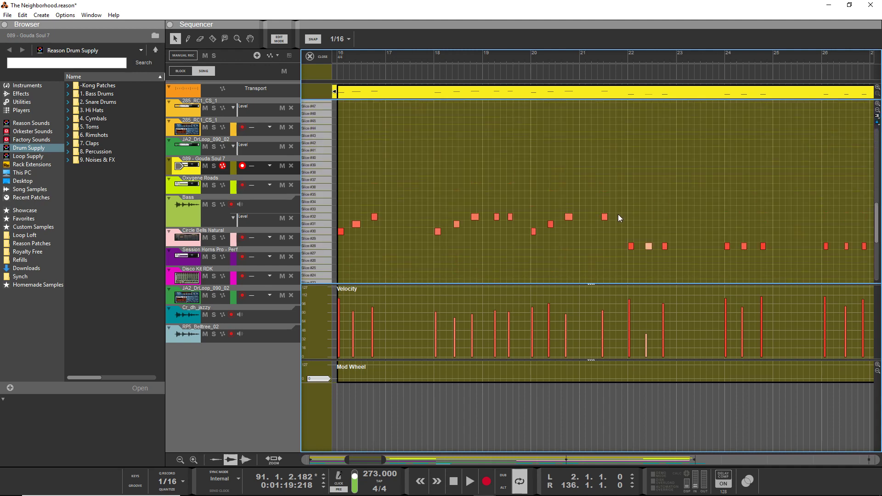
pyautogui.scroll(-2, 603, 215)
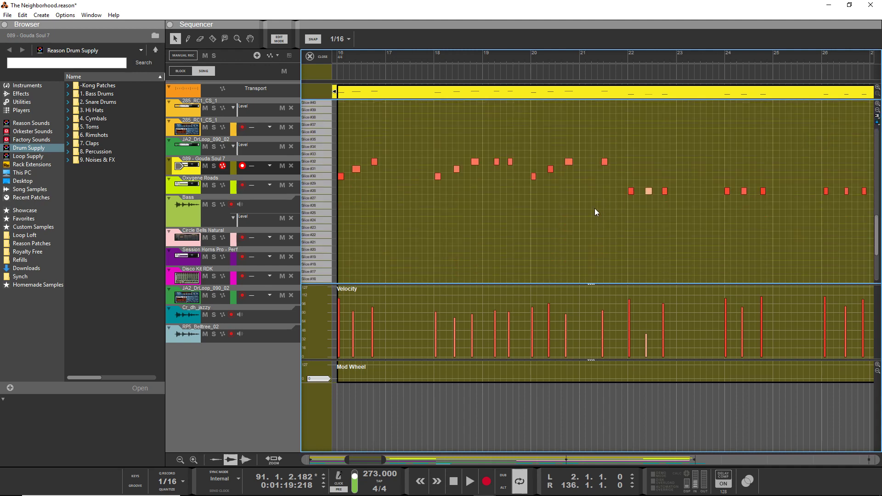
pyautogui.click(314, 159)
pyautogui.click(311, 60)
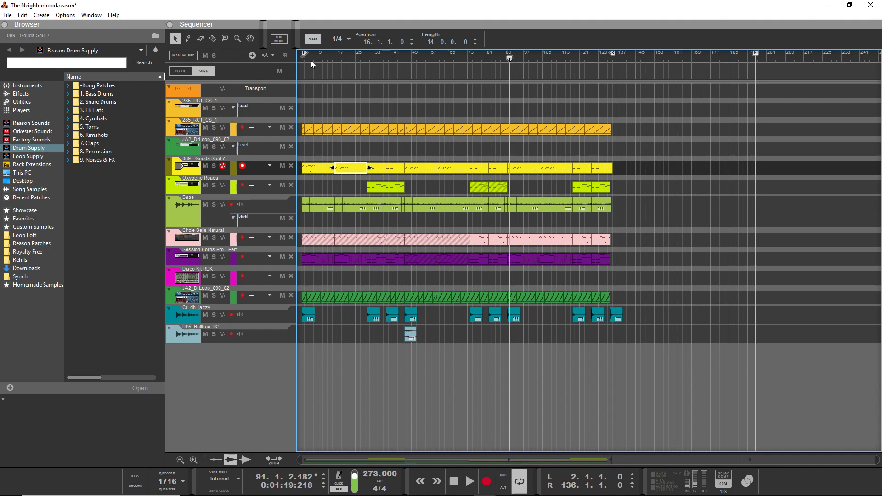